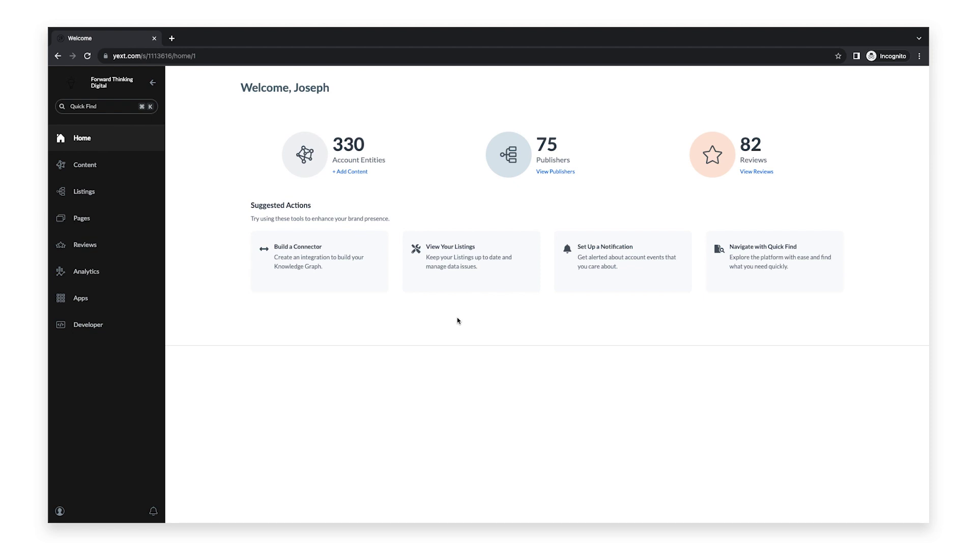
- Open the Search Tracker settings of the healthcare facility entity Dr. Smile-A-Lot
left_click(124, 172)
left_click(105, 187)
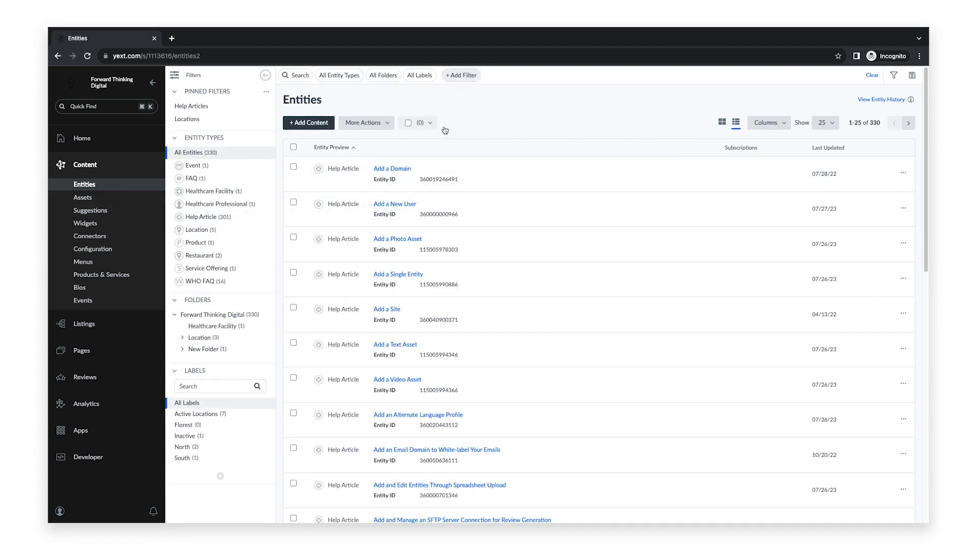
left_click(247, 197)
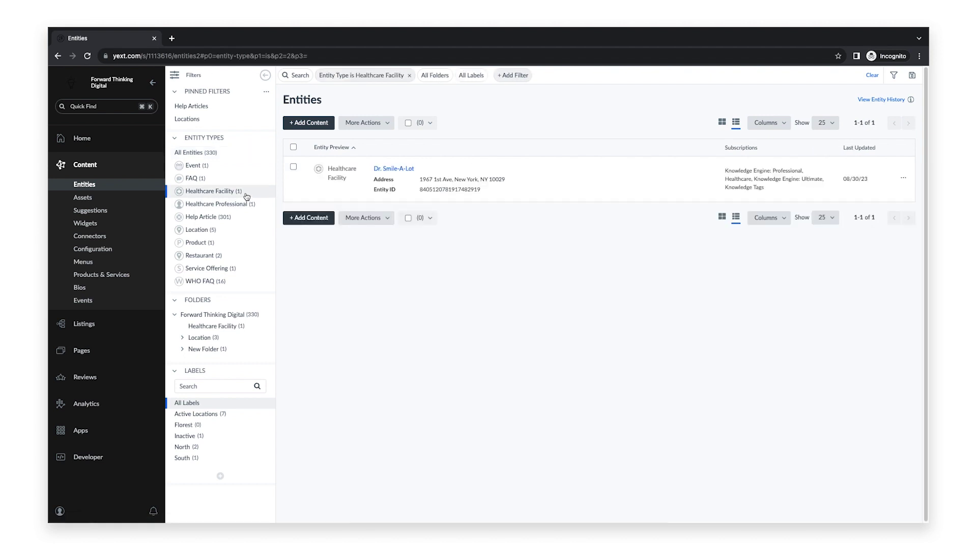
left_click(393, 174)
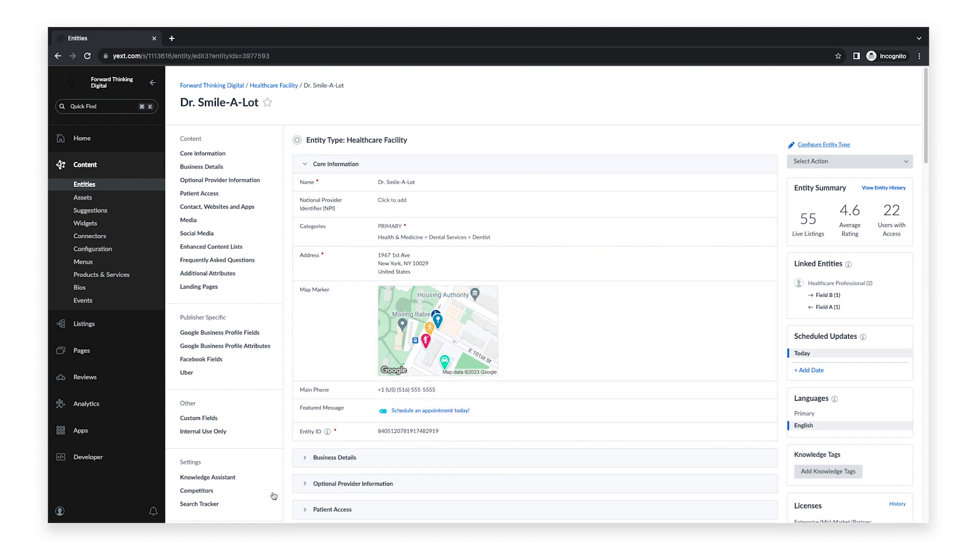
left_click(232, 507)
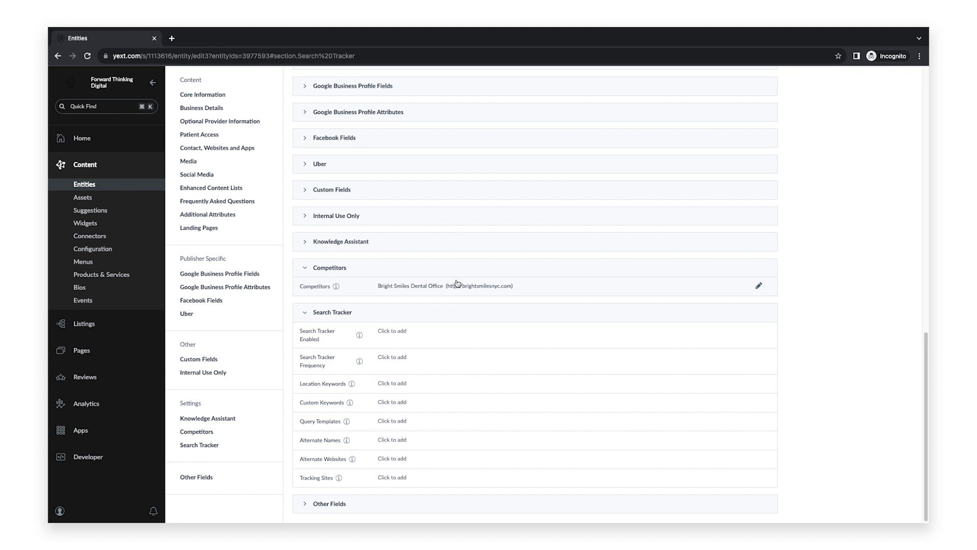
- Set Search Tracker Enabled to Yes and Search Tracker Frequency to Monthly, saving each field
left_click(415, 337)
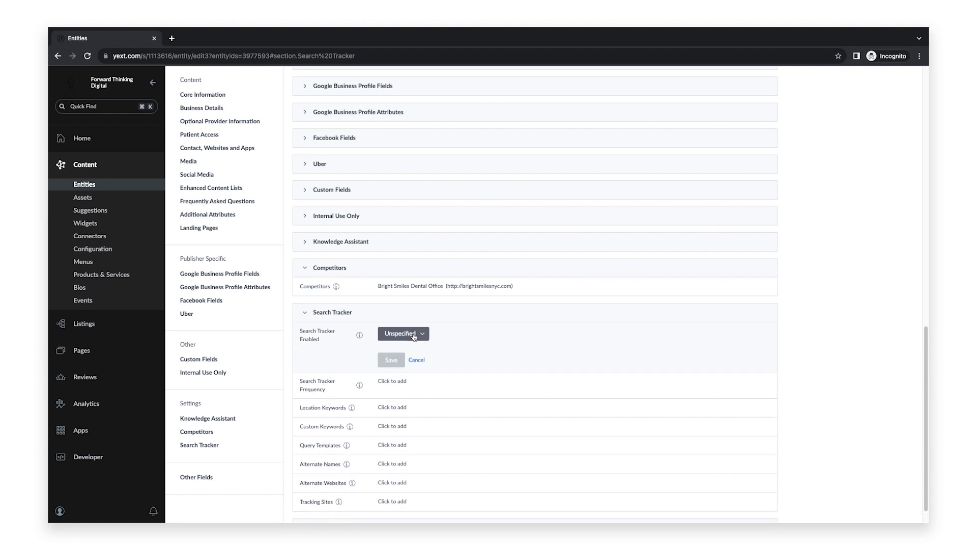
left_click(418, 335)
left_click(420, 367)
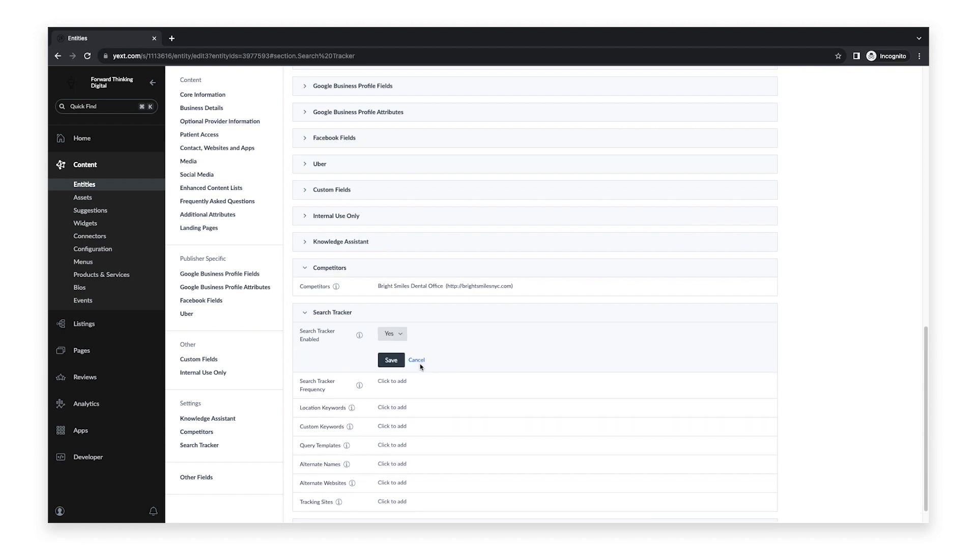
left_click(396, 363)
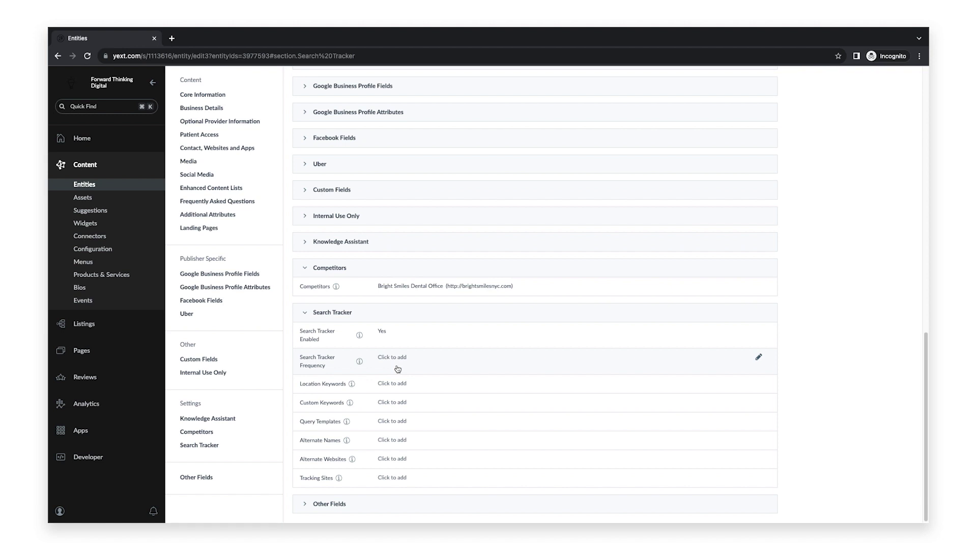
left_click(397, 368)
left_click(422, 363)
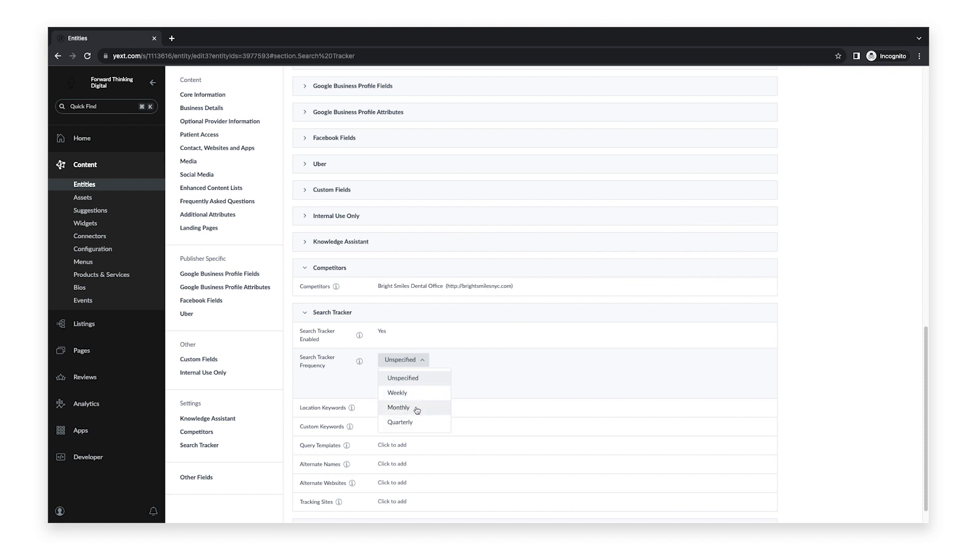
left_click(399, 407)
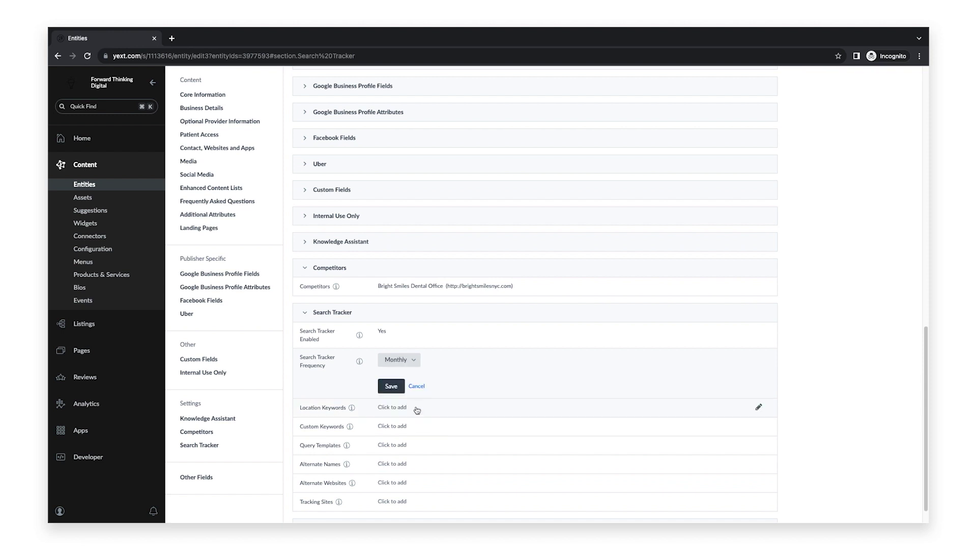
left_click(391, 387)
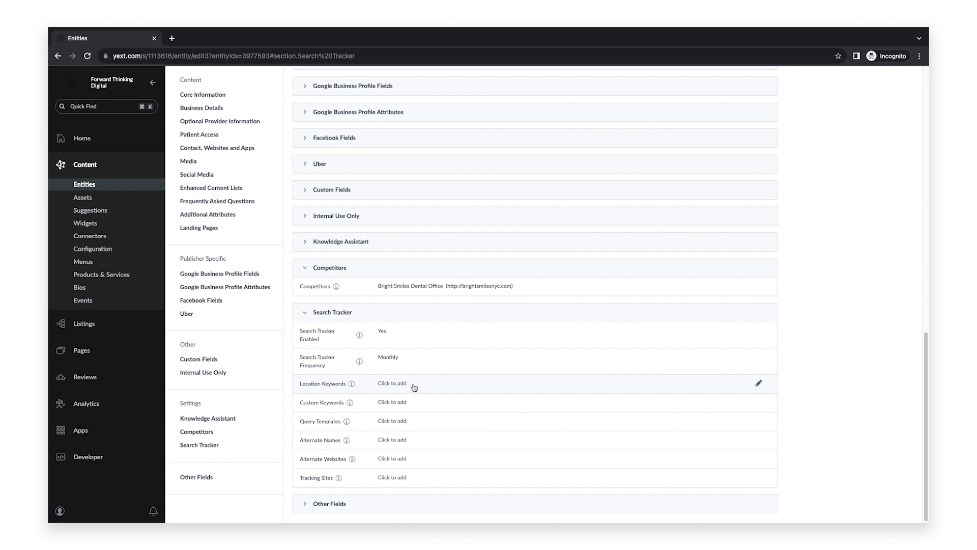
- Select Name, Primary Category and Secondary Category as the location keywords and save them
left_click(414, 387)
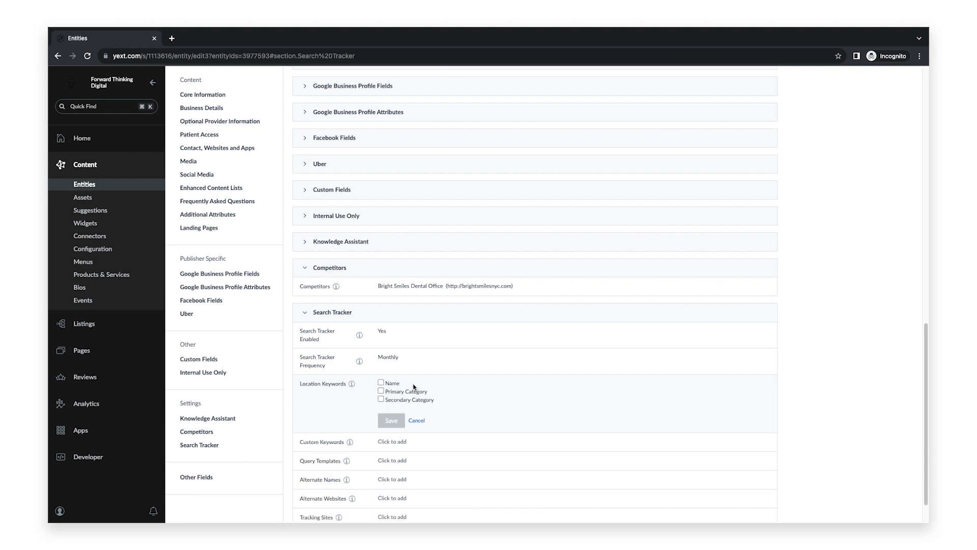
left_click(380, 383)
left_click(381, 390)
left_click(381, 399)
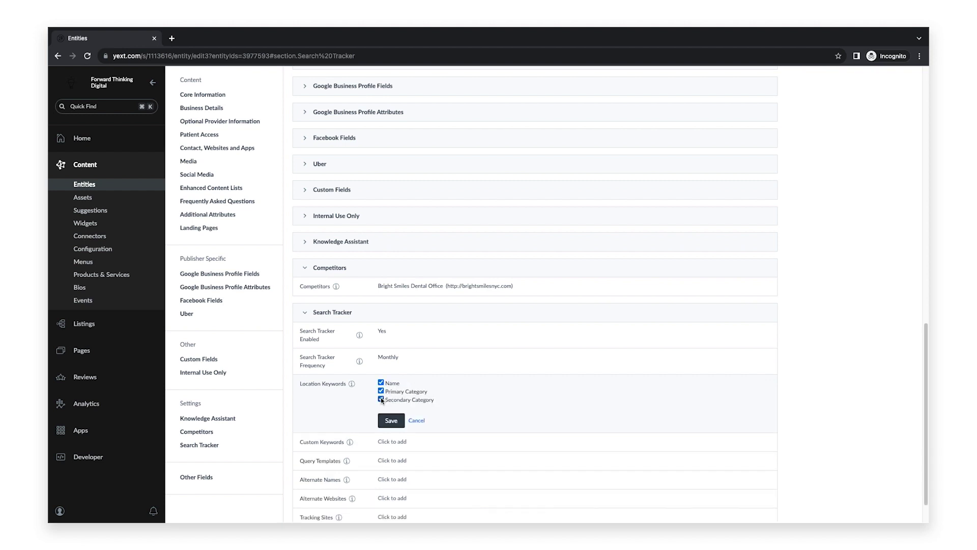
left_click(401, 425)
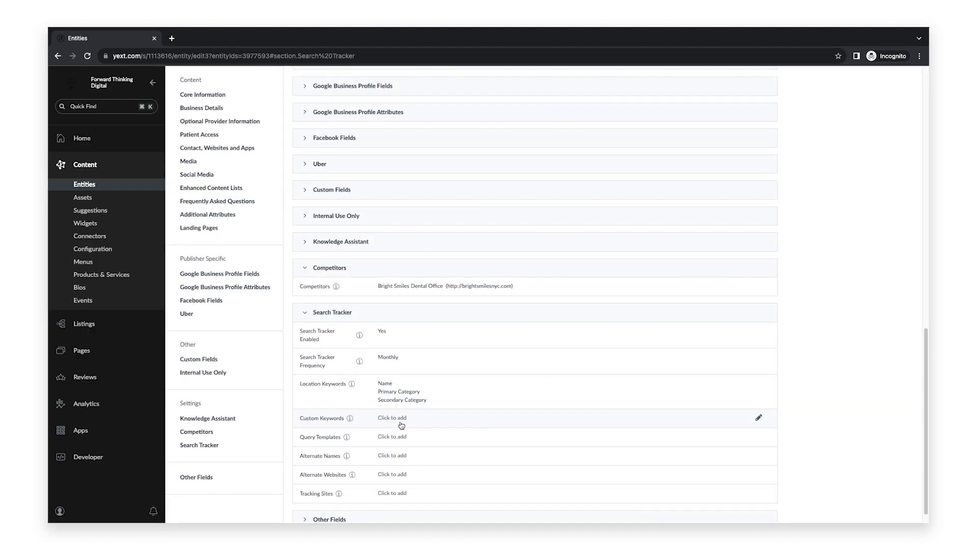
- Add "Teeth Whitening" and "Teeth Cleaning" as custom keywords and save them
left_click(414, 417)
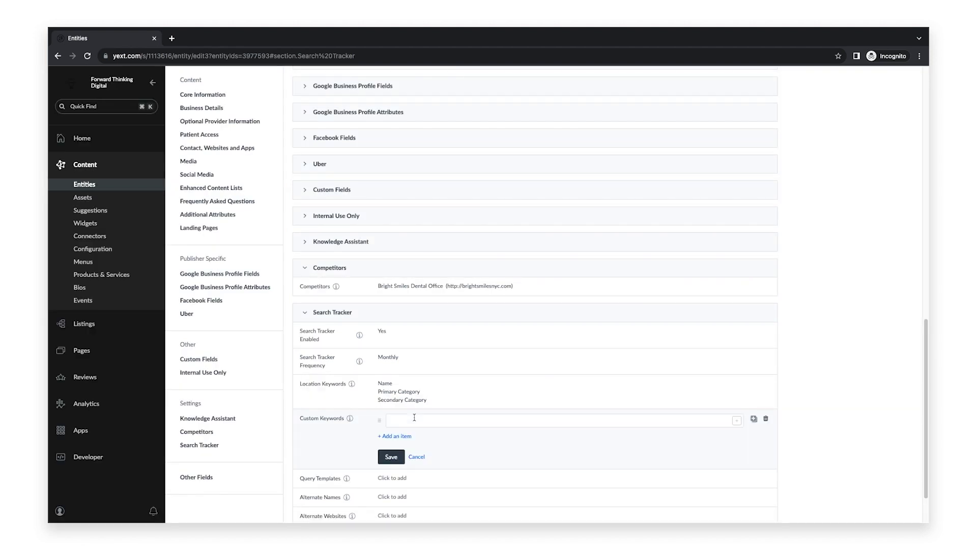
left_click(414, 417)
type("Teeth W")
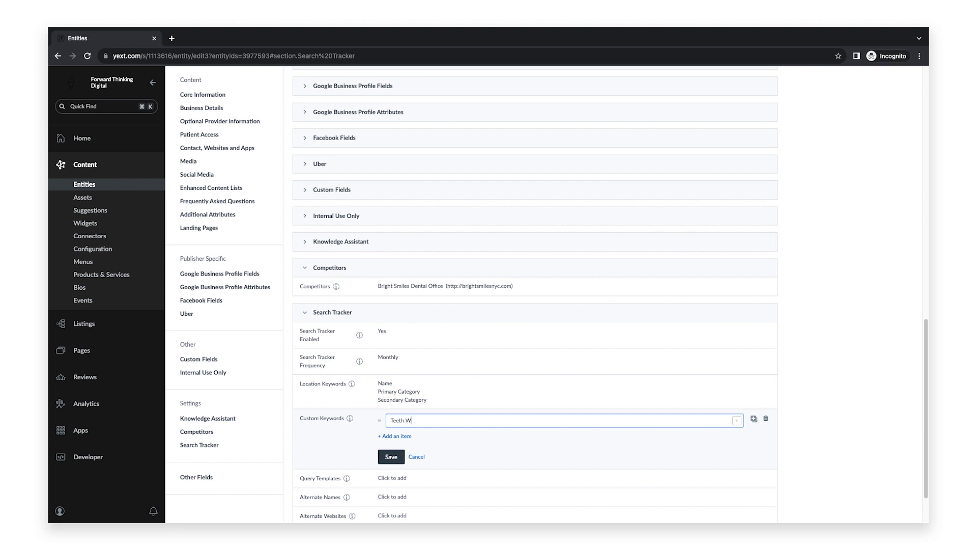
type("hitening")
left_click(399, 436)
type("Teeth Cleaning")
left_click(396, 476)
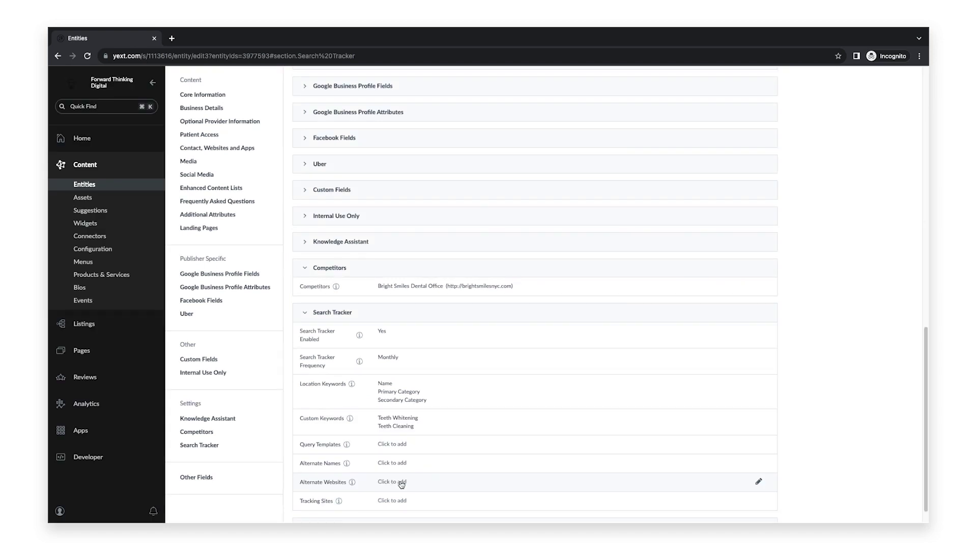
- Save the query templates Keyword, Keyword City, Keyword near me and Keyword City State for the entity
left_click(426, 448)
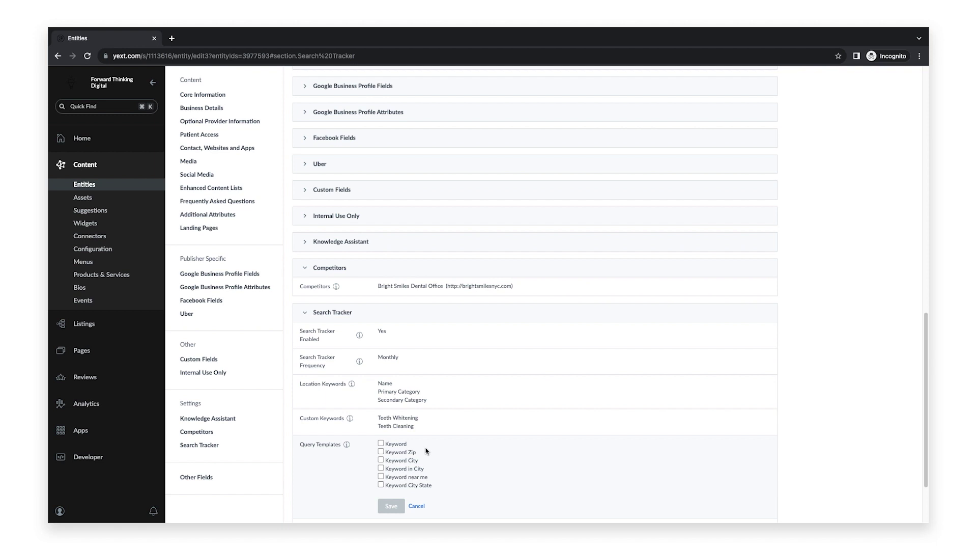
left_click(381, 443)
left_click(380, 459)
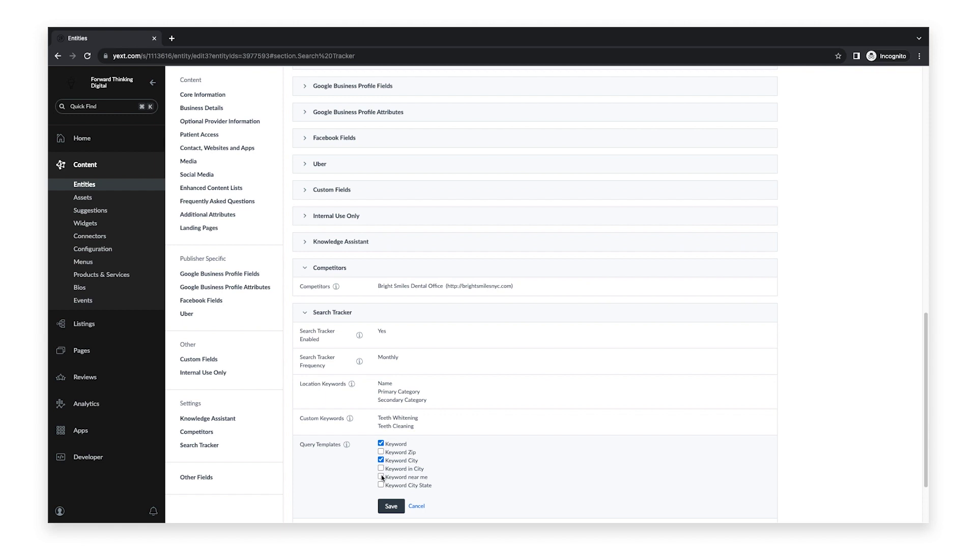
left_click(381, 476)
left_click(381, 484)
left_click(401, 507)
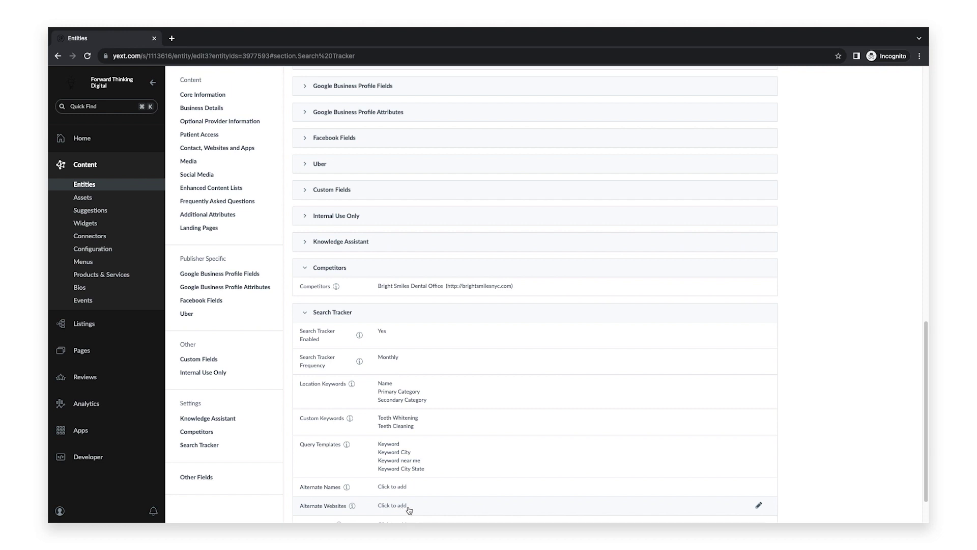
left_click(425, 492)
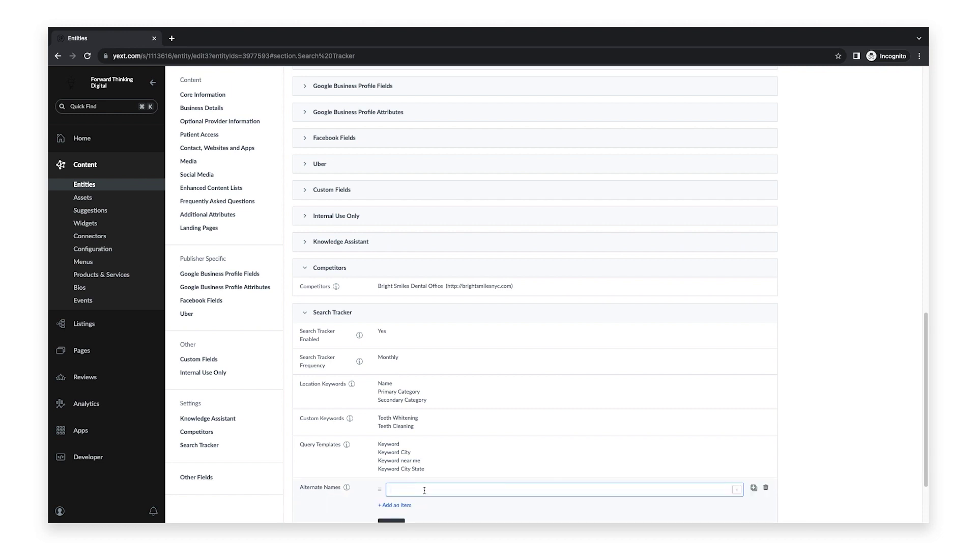
type("Dr. Smiley")
scroll(430, 491, "down", 2)
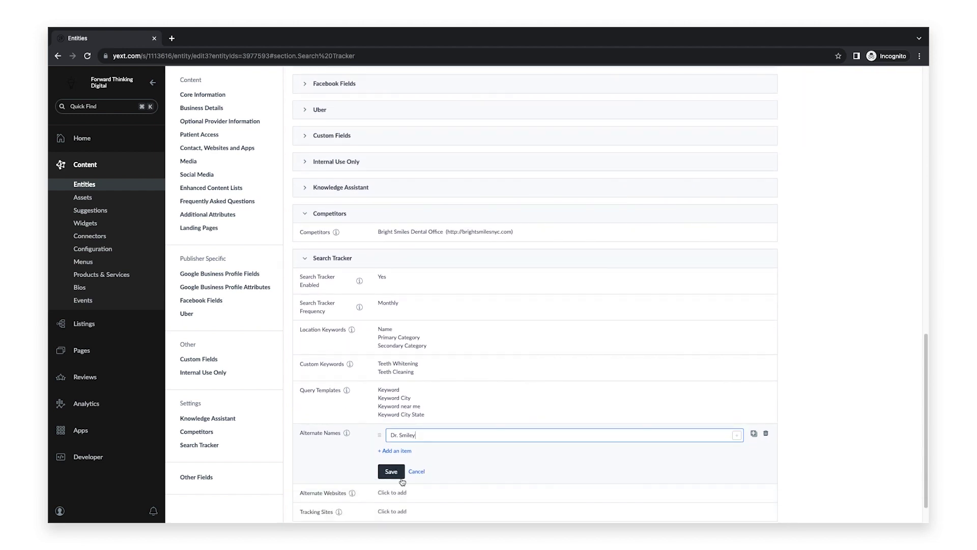
left_click(391, 473)
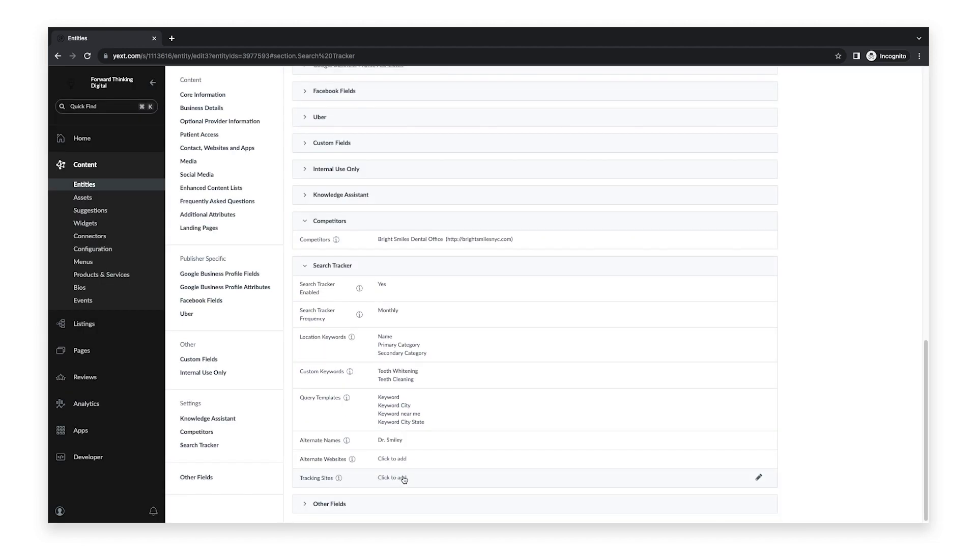
left_click(439, 464)
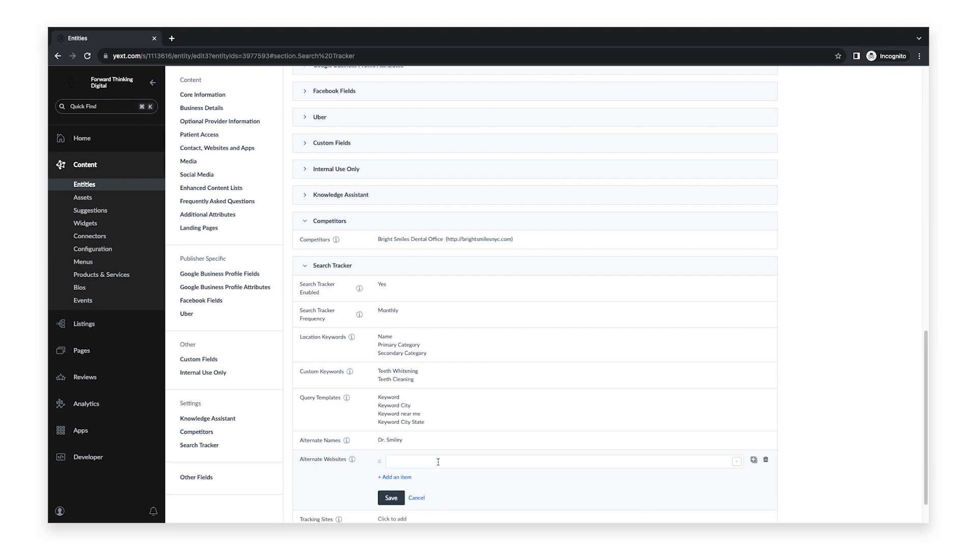
left_click(438, 462)
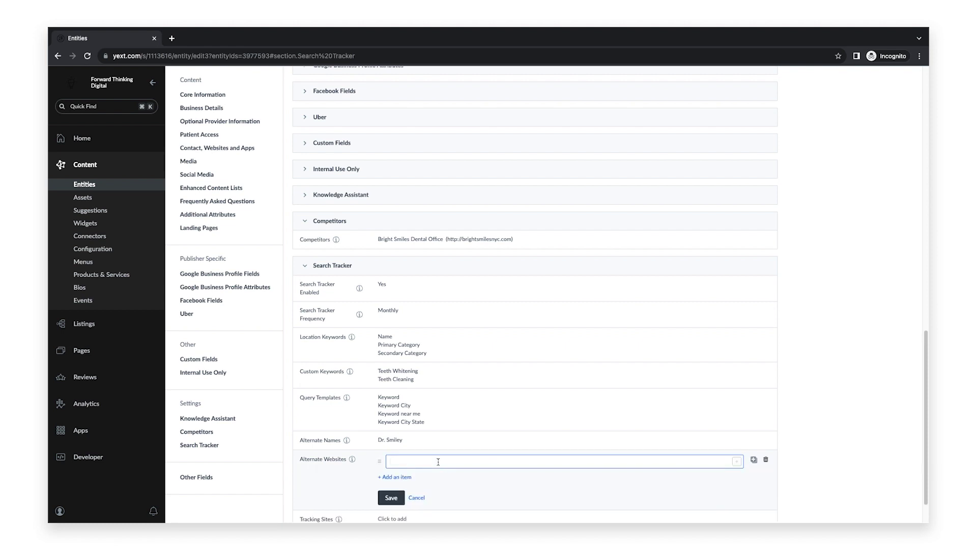
type("http://www.drsmilepilotnyc.com")
left_click(392, 501)
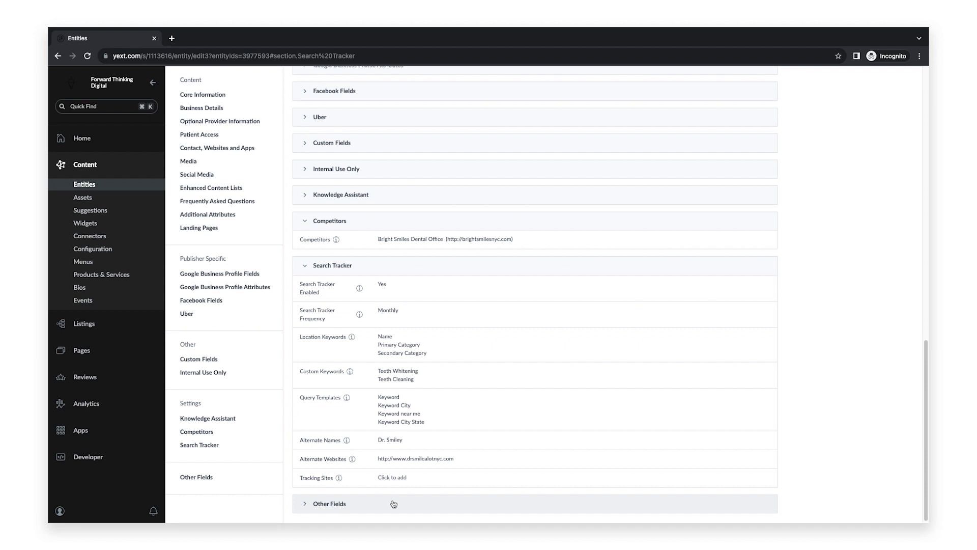
- Set the tracking sites to the desktop and mobile versions of Google, Bing and Yahoo, and save
left_click(417, 481)
scroll(417, 484, "down", 2)
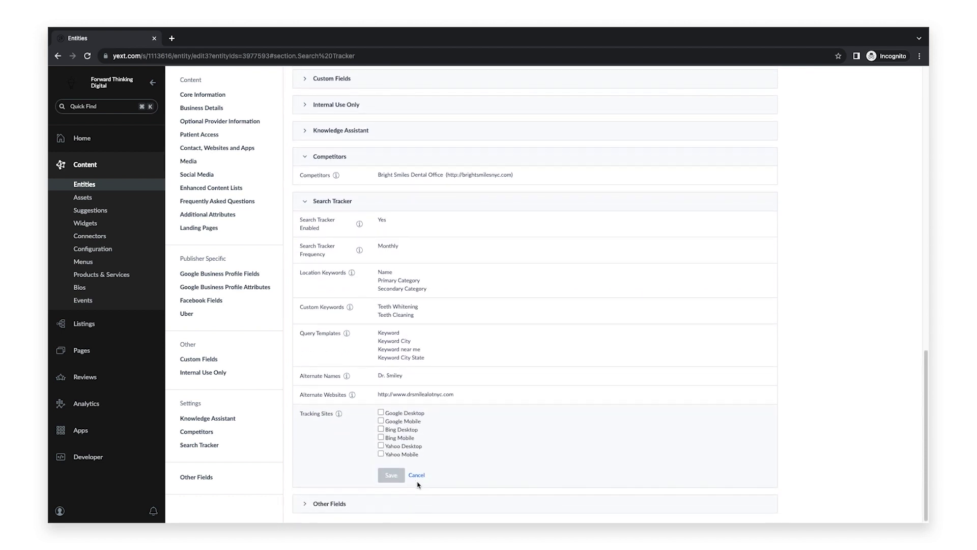
left_click(381, 413)
left_click(381, 422)
left_click(382, 429)
left_click(381, 437)
left_click(381, 445)
left_click(381, 454)
left_click(391, 475)
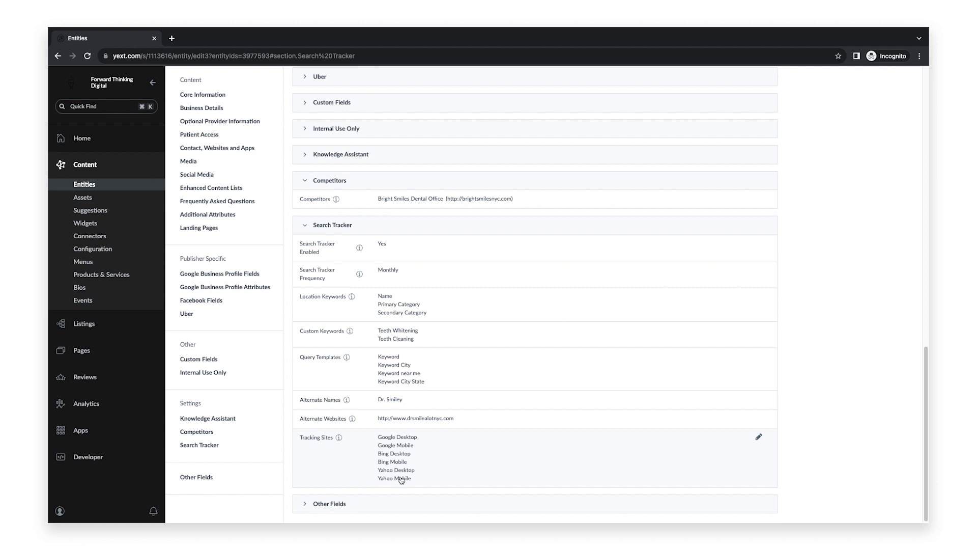
- Open the Search Tracker report in the analytics area
left_click(118, 410)
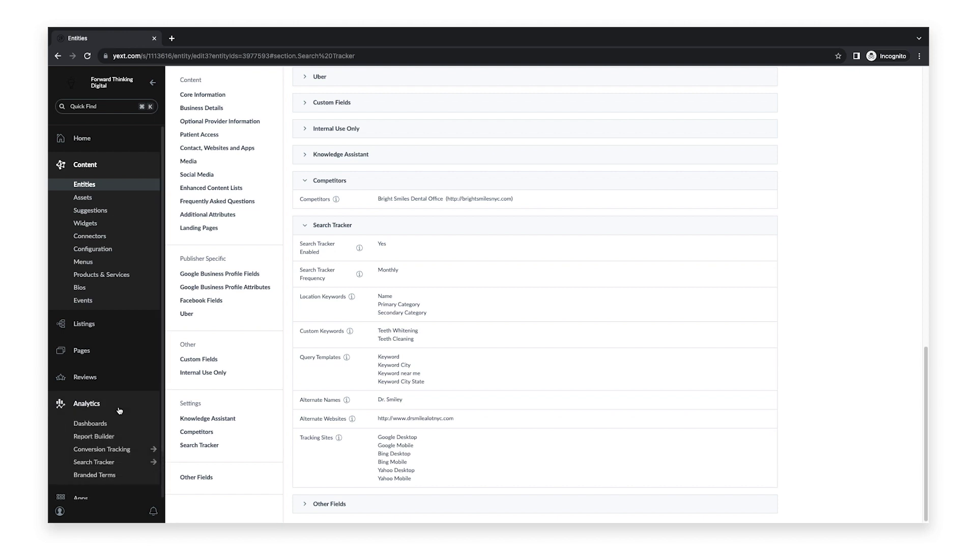
left_click(123, 462)
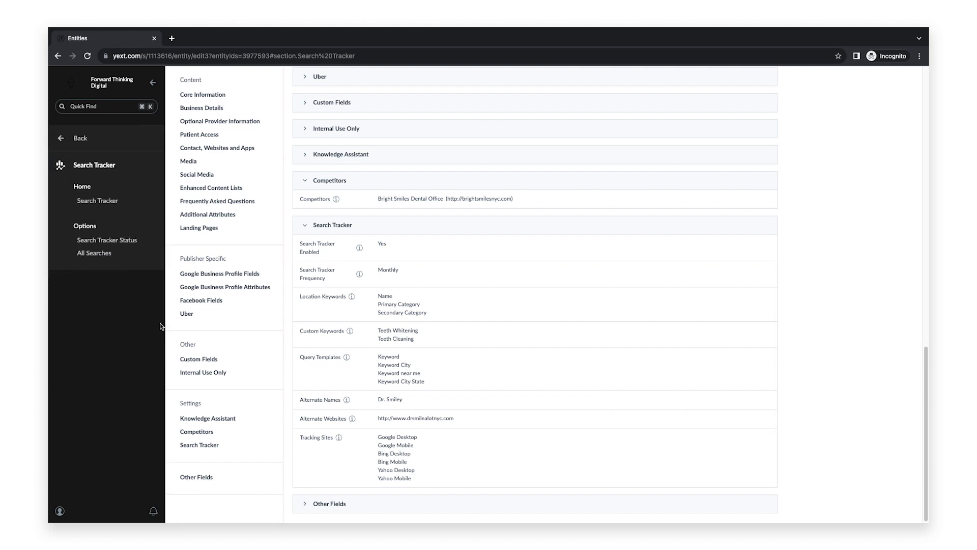
left_click(122, 203)
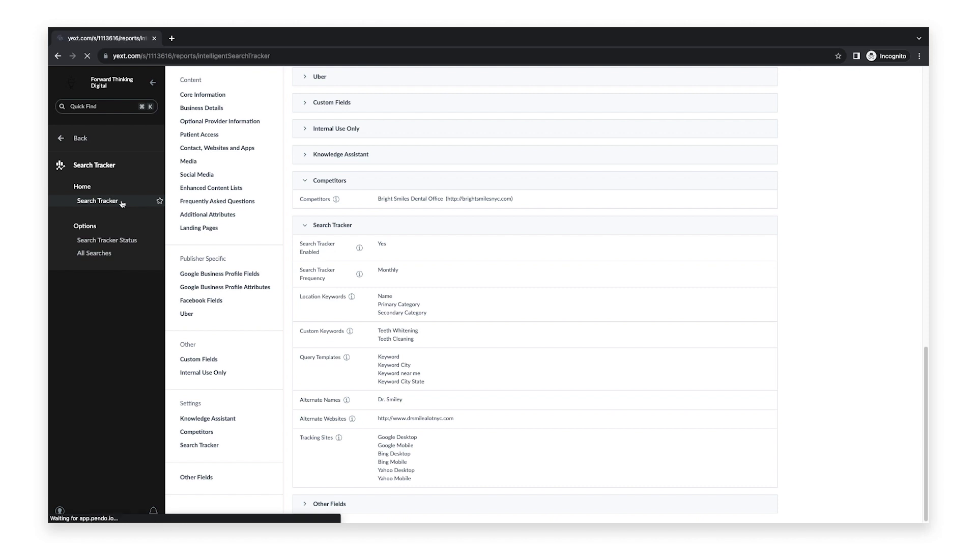